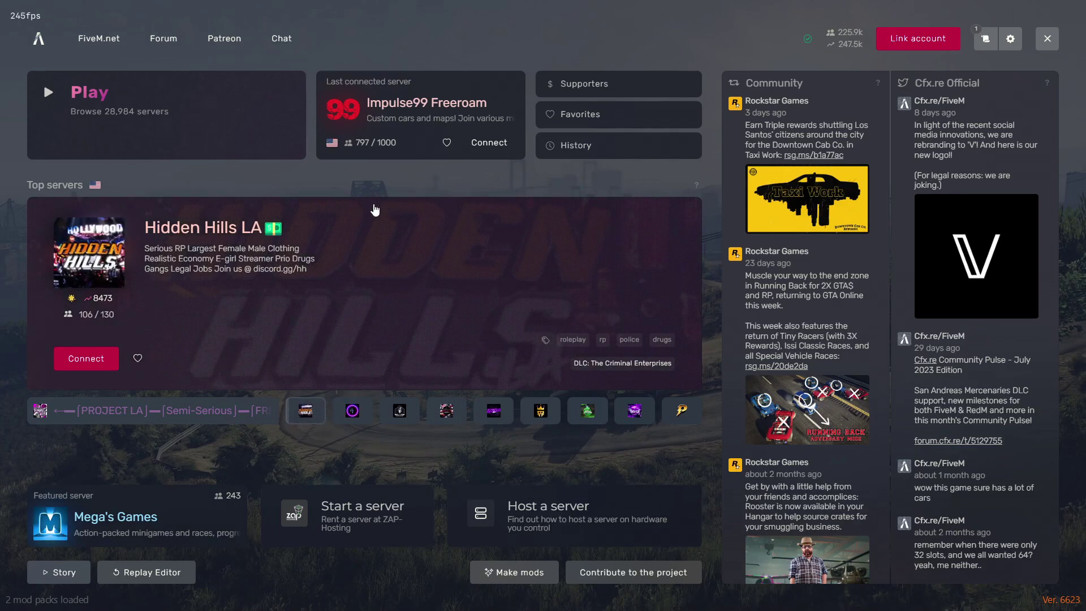
Review the F8 console log twice for warnings that ReShade 5.9 is blocked
{"action": "key", "text": "F8"}
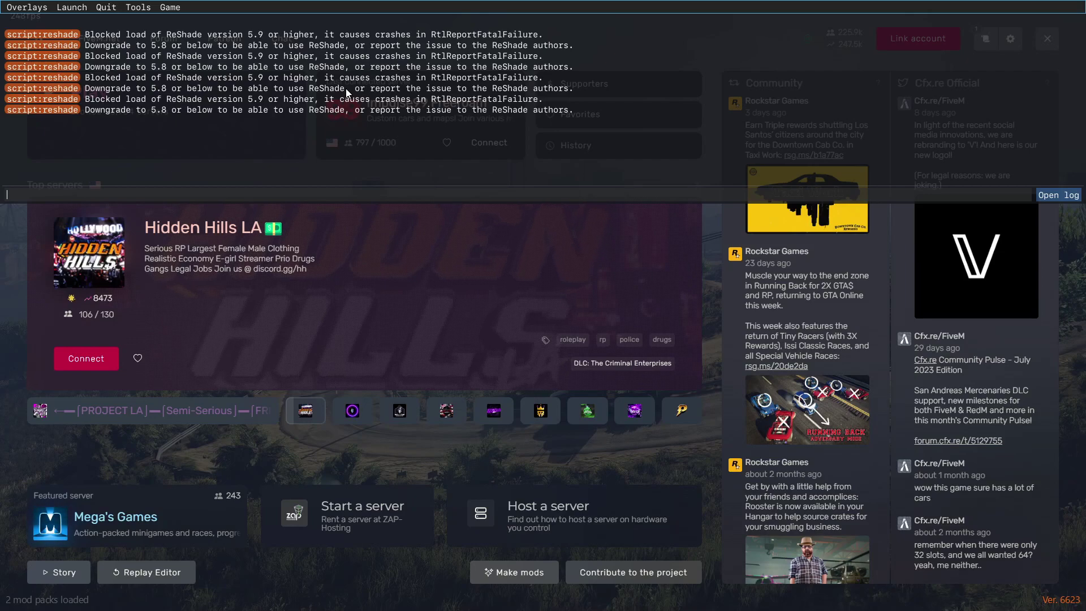
{"action": "key", "text": "F8"}
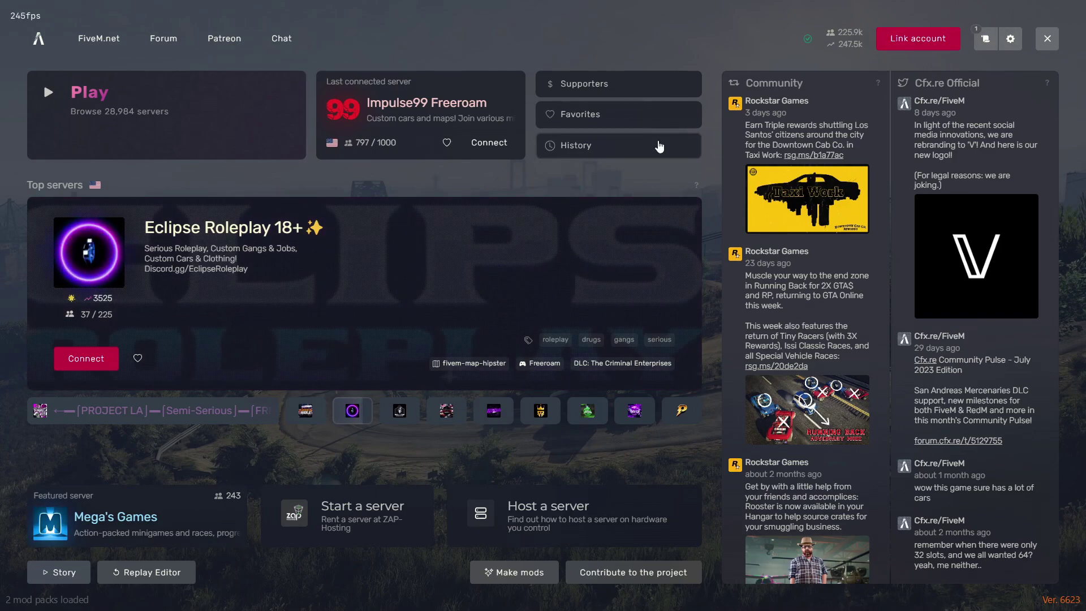
{"action": "key", "text": "F8"}
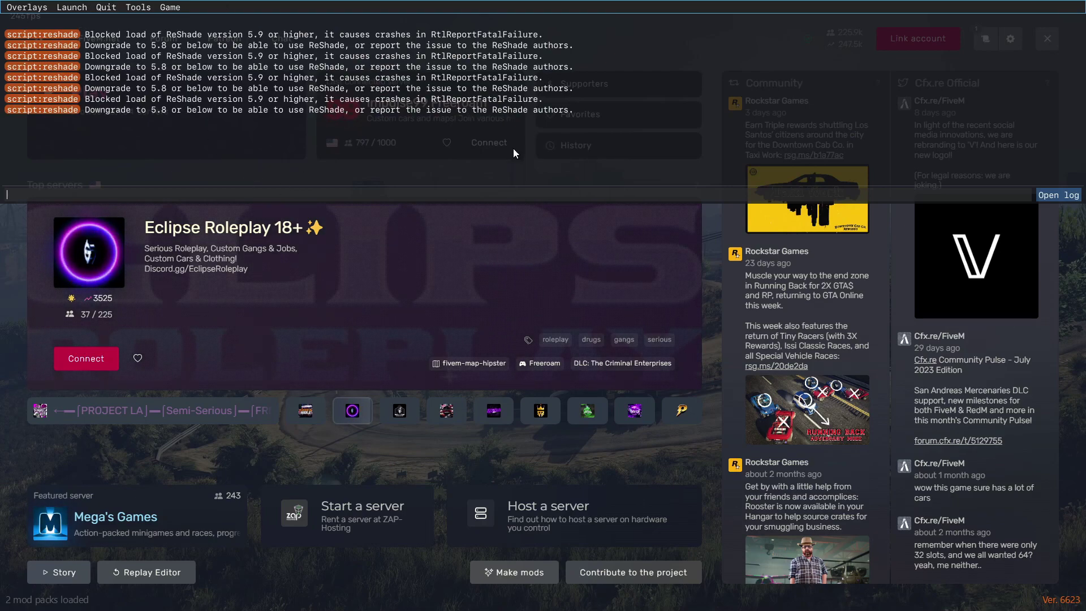
{"action": "key", "text": "F8"}
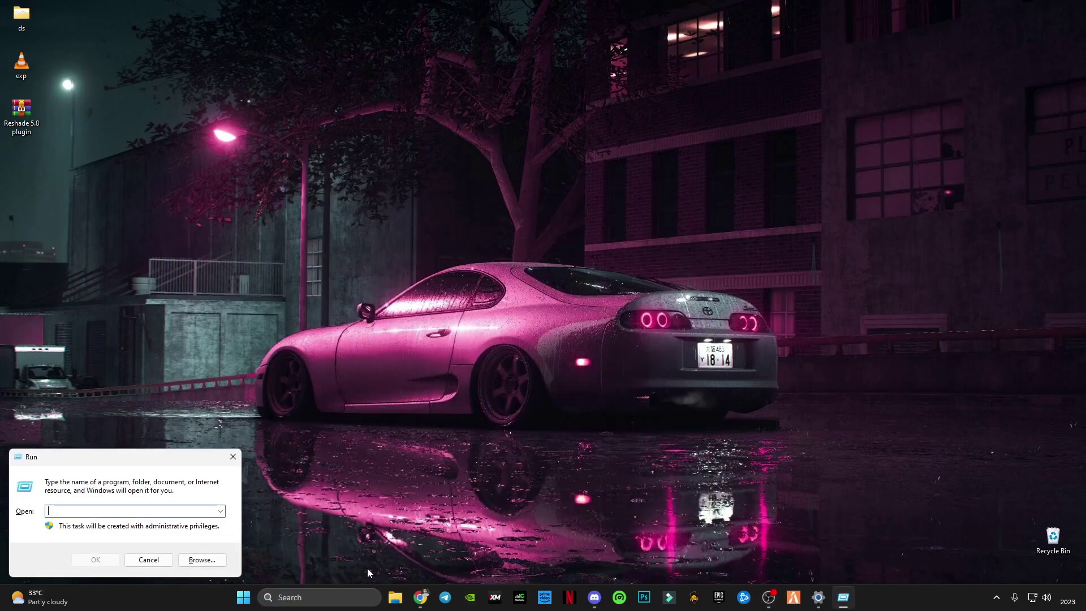
Open the AppData folder from the Run dialog after dismissing a cannot-find error
{"action": "type", "text": "ap"}
{"action": "key", "text": "Return"}
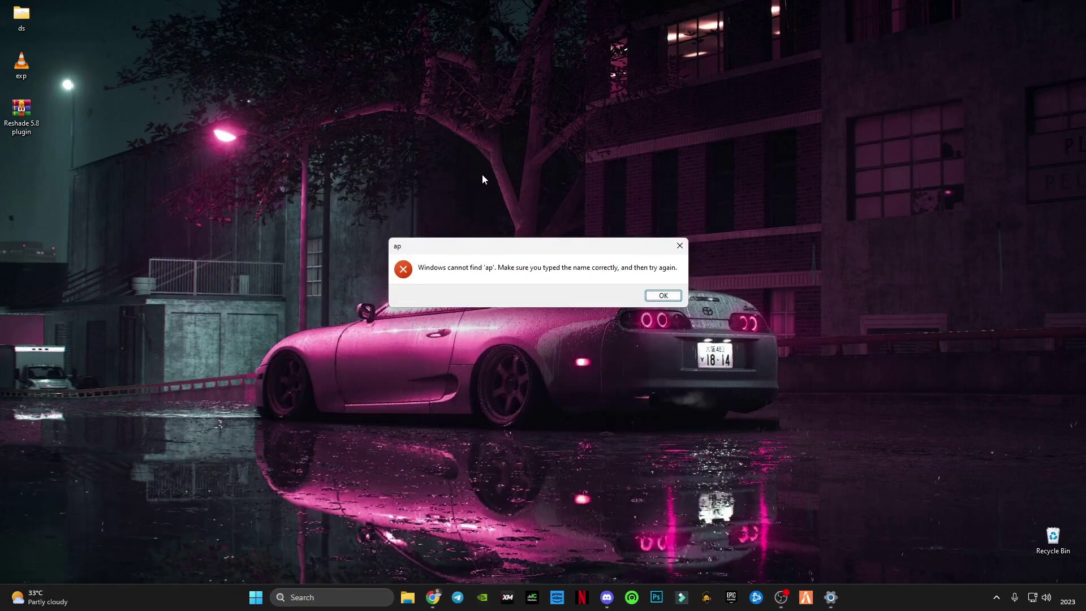
{"action": "left_click", "coordinate": [663, 295]}
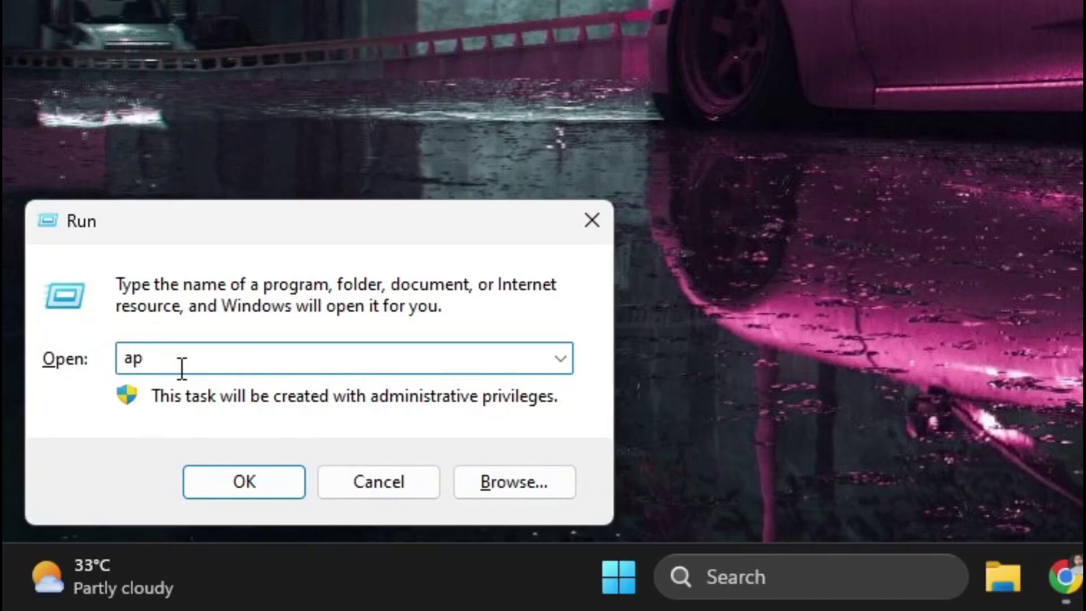
{"action": "type", "text": "p"}
{"action": "key", "text": "Down"}
{"action": "key", "text": "Return"}
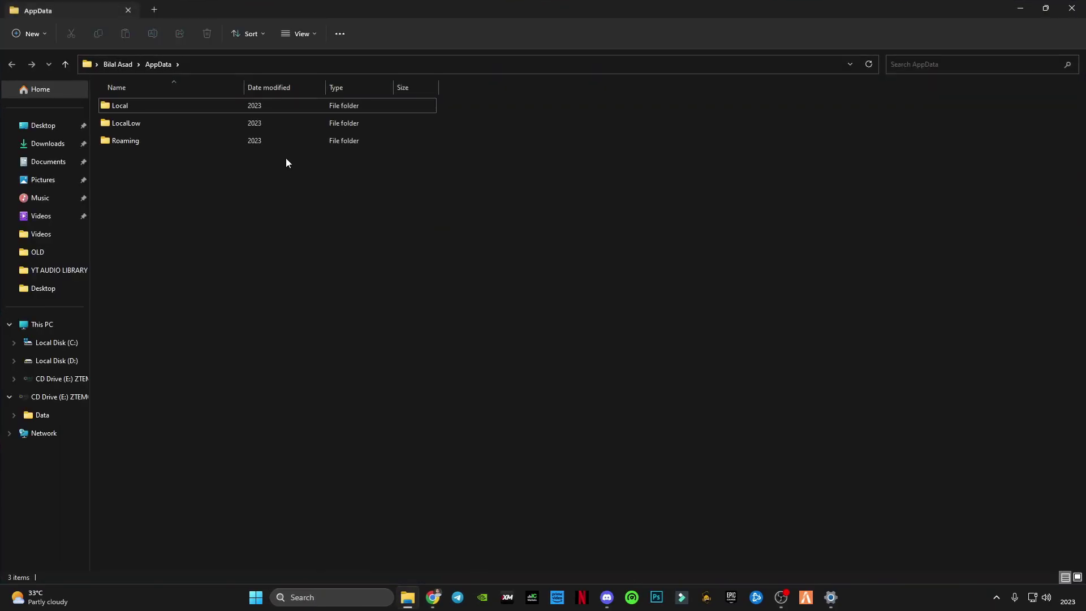
Browse to Local > FiveM > FiveM Application Data > plugins
{"action": "double_click", "coordinate": [172, 106]}
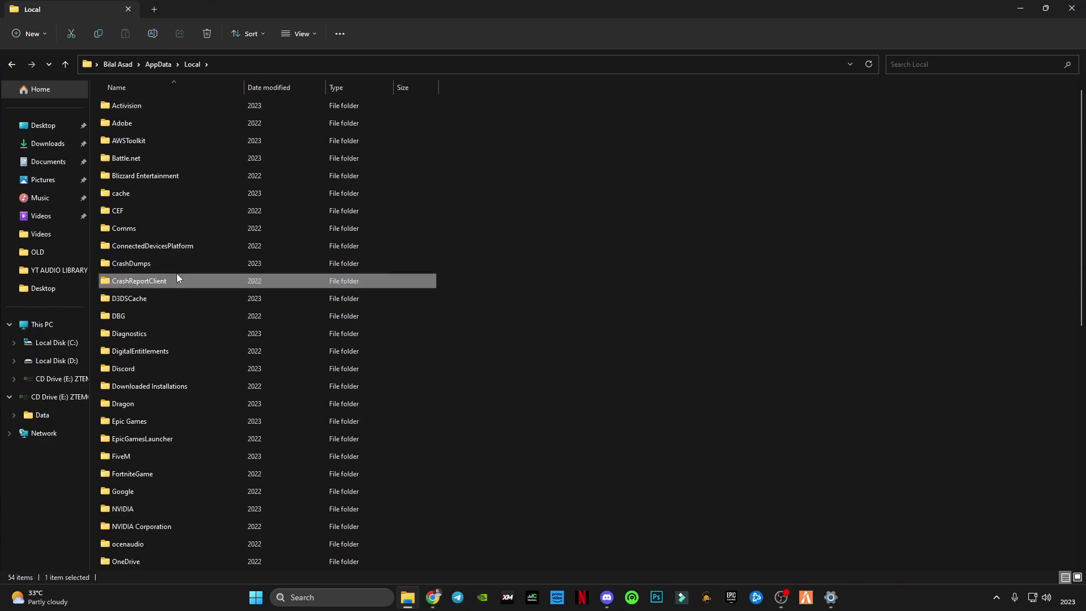
{"action": "left_click", "coordinate": [123, 456]}
{"action": "double_click", "coordinate": [124, 469]}
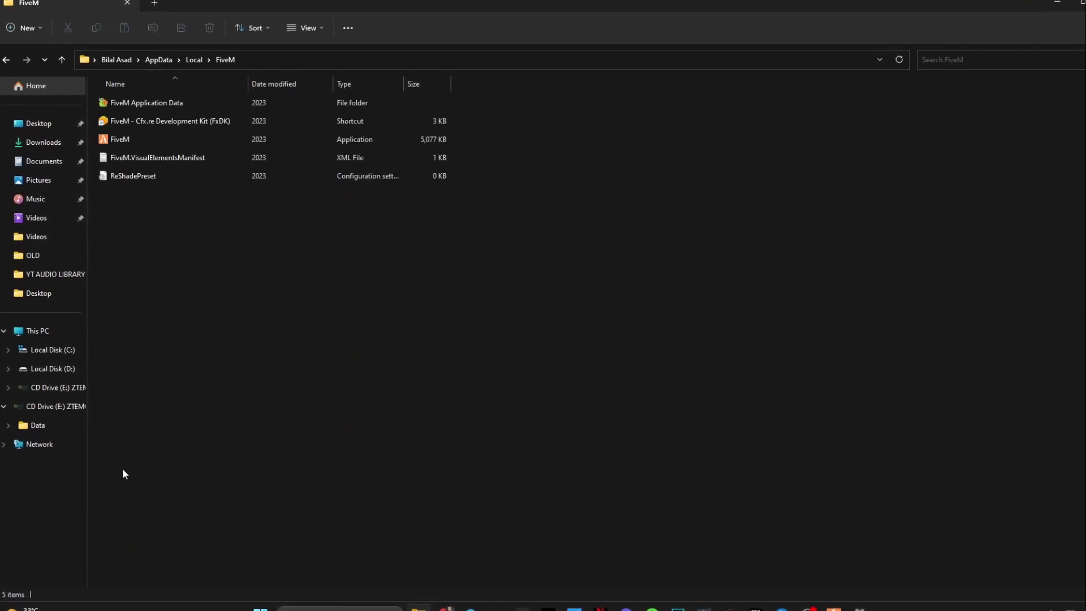
{"action": "double_click", "coordinate": [141, 104]}
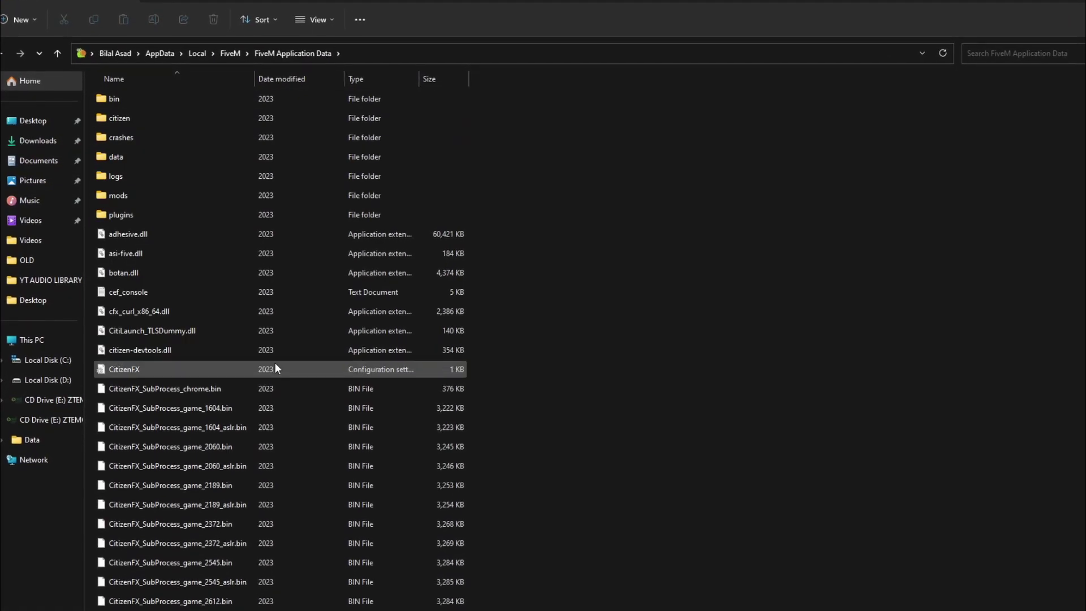
{"action": "double_click", "coordinate": [120, 213]}
Delete all six ReShade 5.9 items from plugins, sending them to the Recycle Bin
{"action": "left_click_drag", "start_coordinate": [226, 359], "coordinate": [158, 85]}
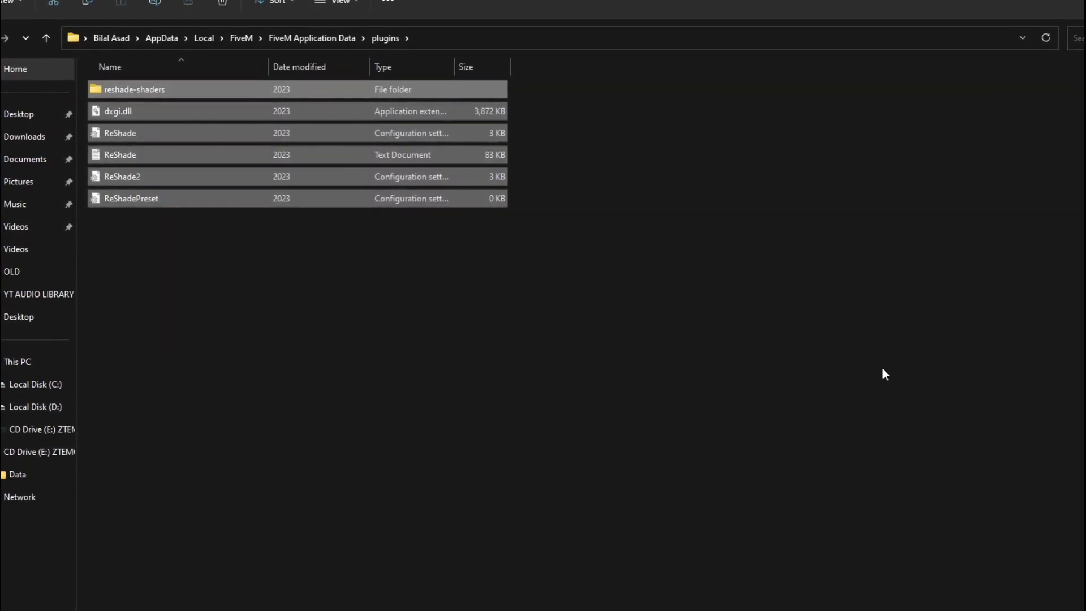
{"action": "key", "text": "Delete"}
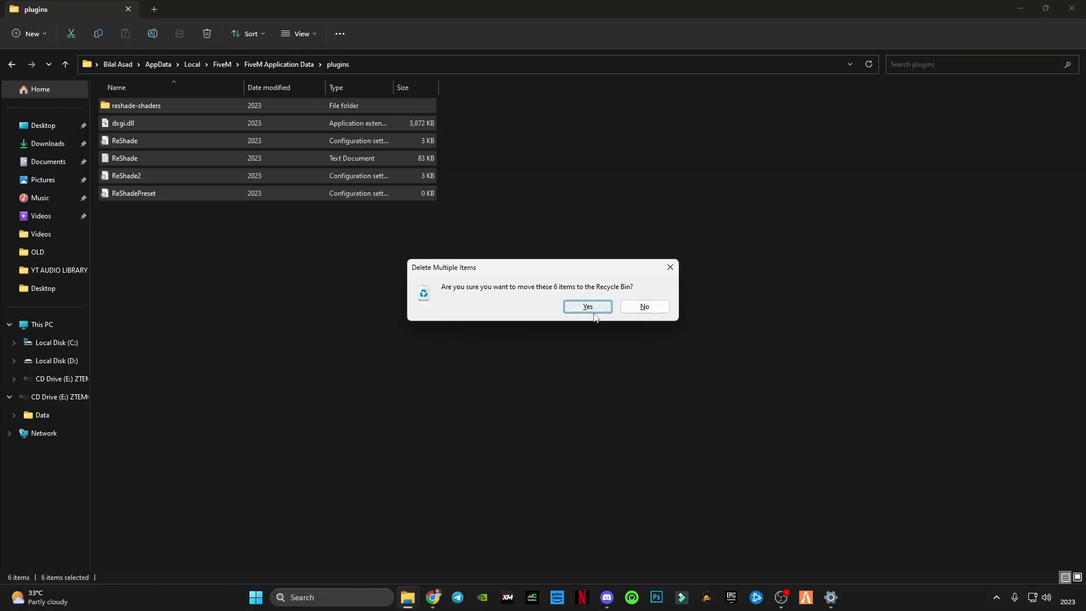
{"action": "left_click", "coordinate": [593, 311]}
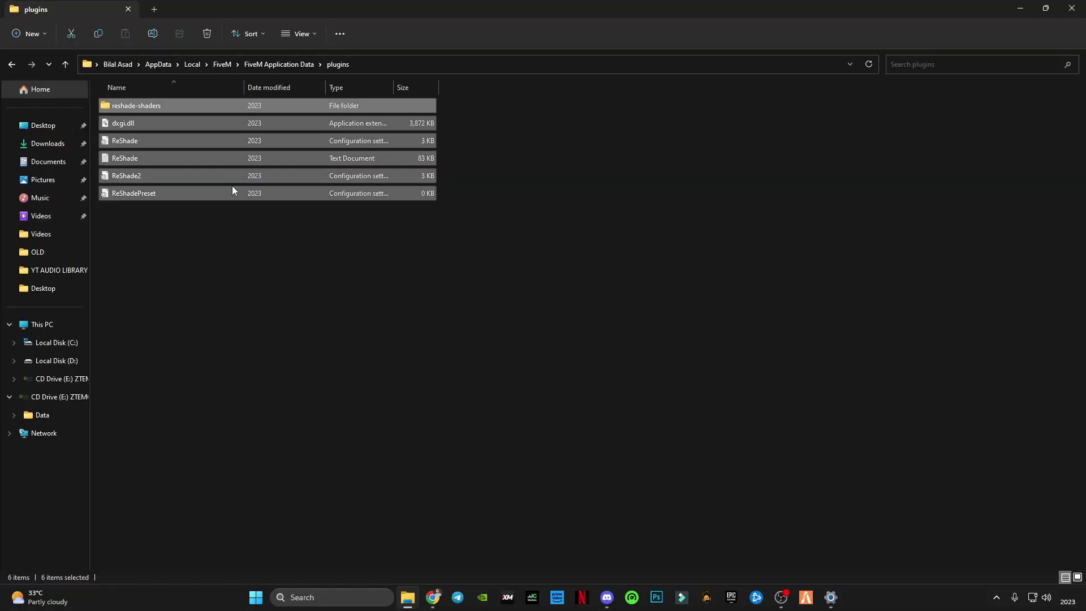
{"action": "left_click", "coordinate": [12, 64]}
{"action": "left_click", "coordinate": [1045, 8]}
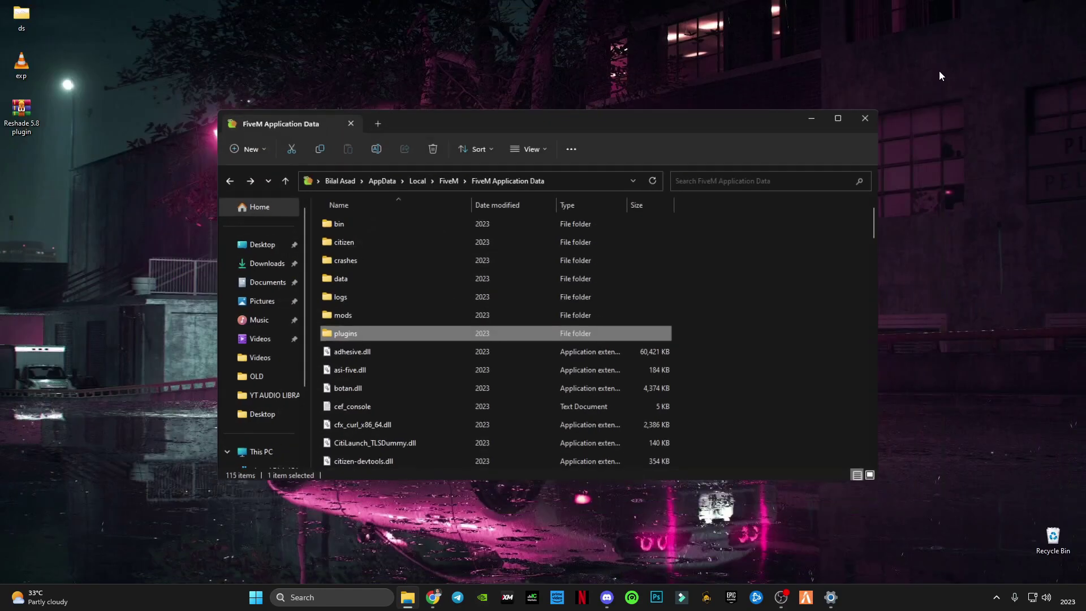
{"action": "left_click", "coordinate": [801, 126]}
Extract the Reshade 5.8 plugin zip on the desktop into a Desktop folder
{"action": "right_click", "coordinate": [238, 186]}
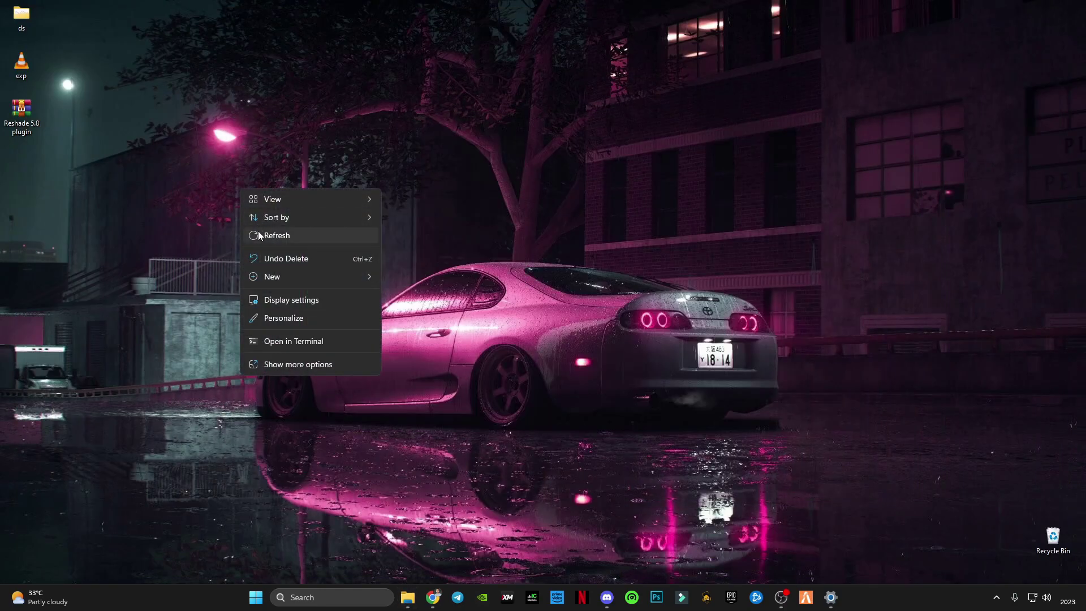
{"action": "key", "text": "Escape"}
{"action": "left_click_drag", "start_coordinate": [33, 122], "coordinate": [422, 173]}
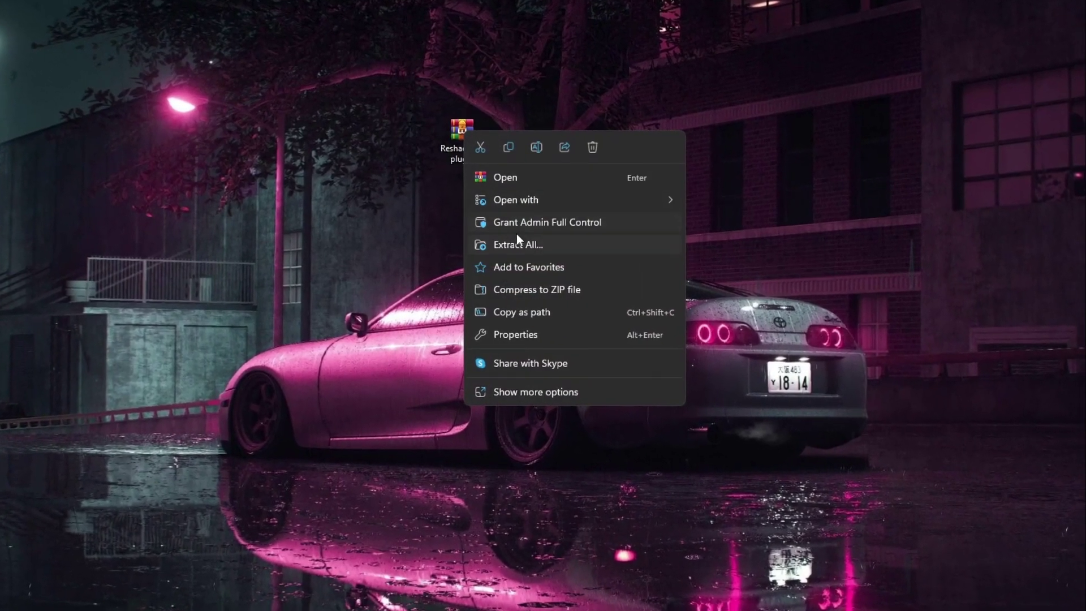
{"action": "left_click", "coordinate": [531, 243]}
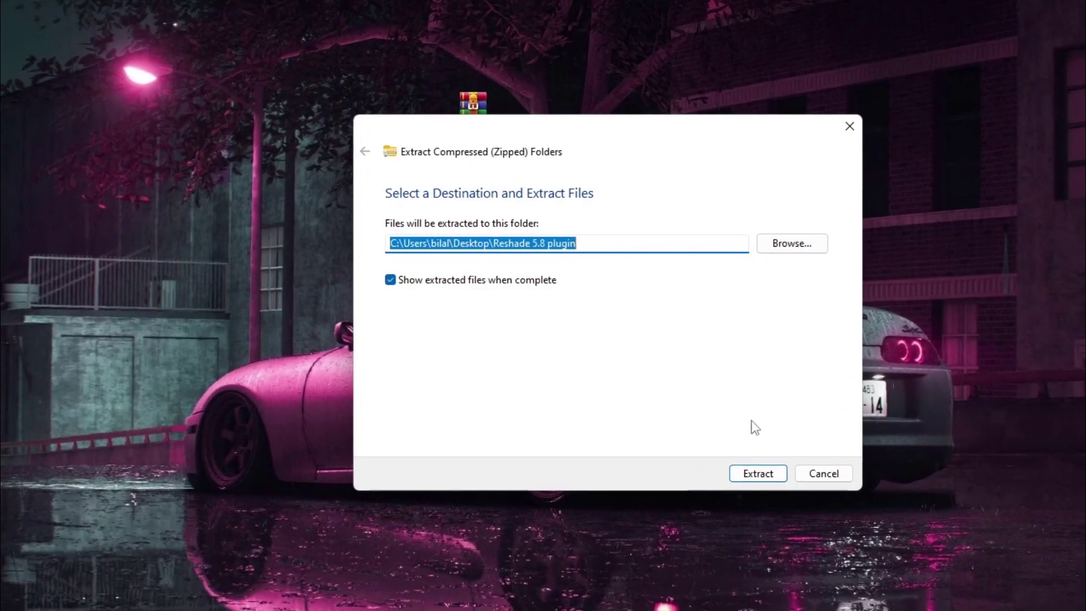
{"action": "left_click", "coordinate": [783, 484]}
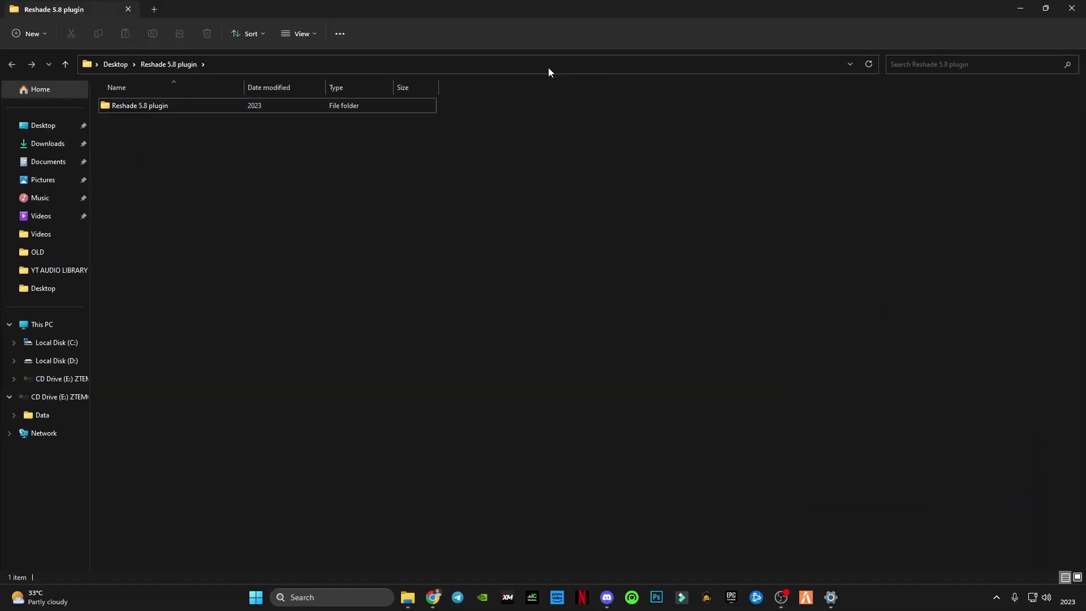
Copy the five ReShade 5.8 items from the extracted Reshade 5.8 plugin folder
{"action": "double_click", "coordinate": [121, 106]}
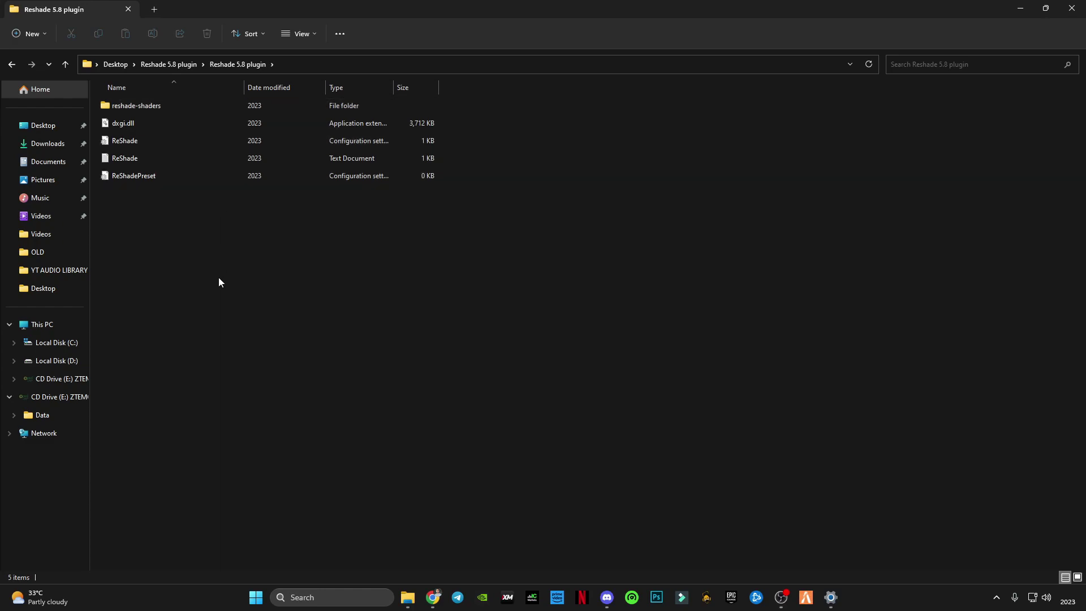
{"action": "left_click_drag", "start_coordinate": [218, 278], "coordinate": [188, 109]}
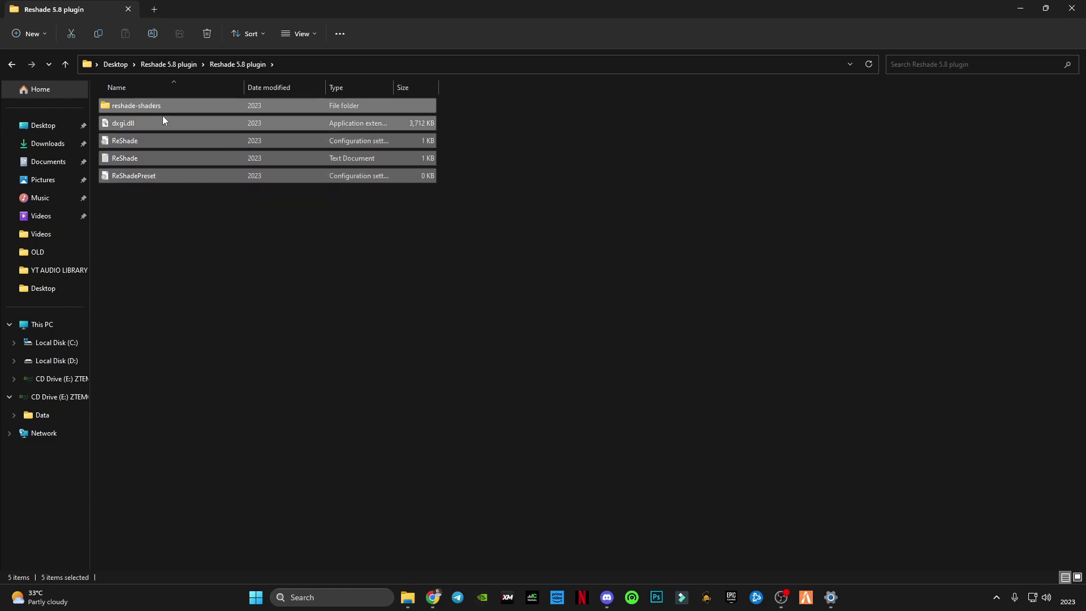
{"action": "left_click", "coordinate": [181, 206]}
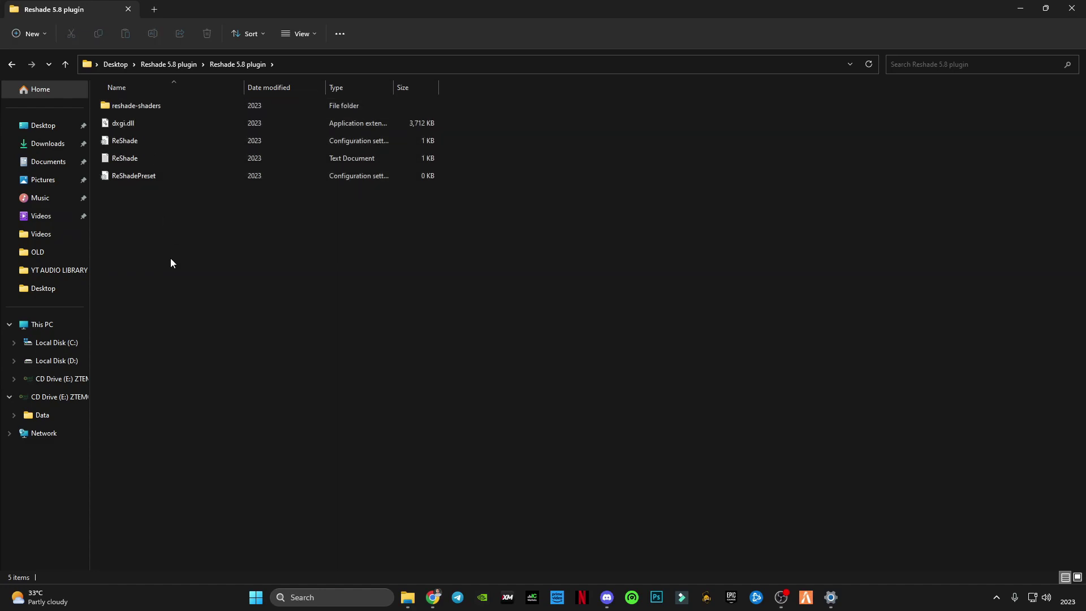
{"action": "left_click_drag", "start_coordinate": [170, 258], "coordinate": [137, 104]}
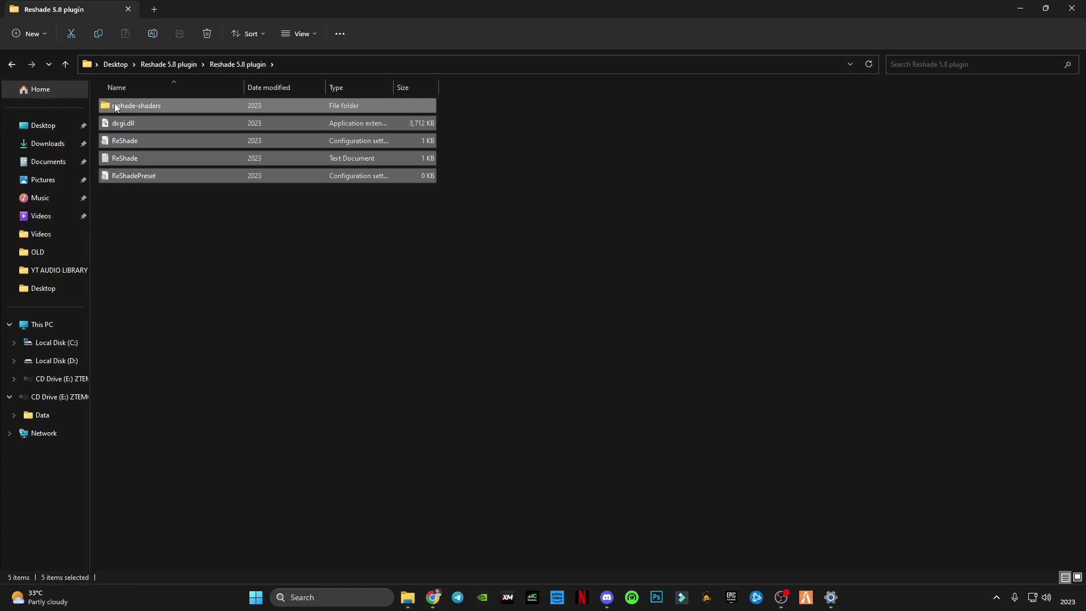
{"action": "right_click", "coordinate": [146, 109]}
{"action": "left_click", "coordinate": [192, 126]}
Paste the five items into FiveM Application Data\plugins, then show the desktop
{"action": "left_click", "coordinate": [1011, 8]}
{"action": "mouse_move", "coordinate": [408, 601]}
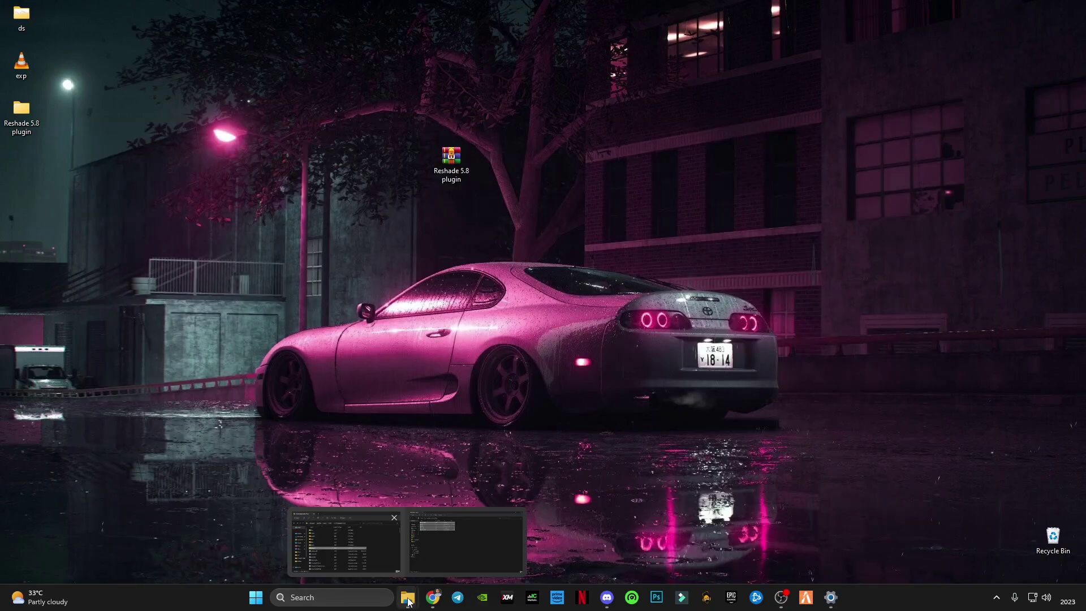
{"action": "left_click", "coordinate": [359, 542]}
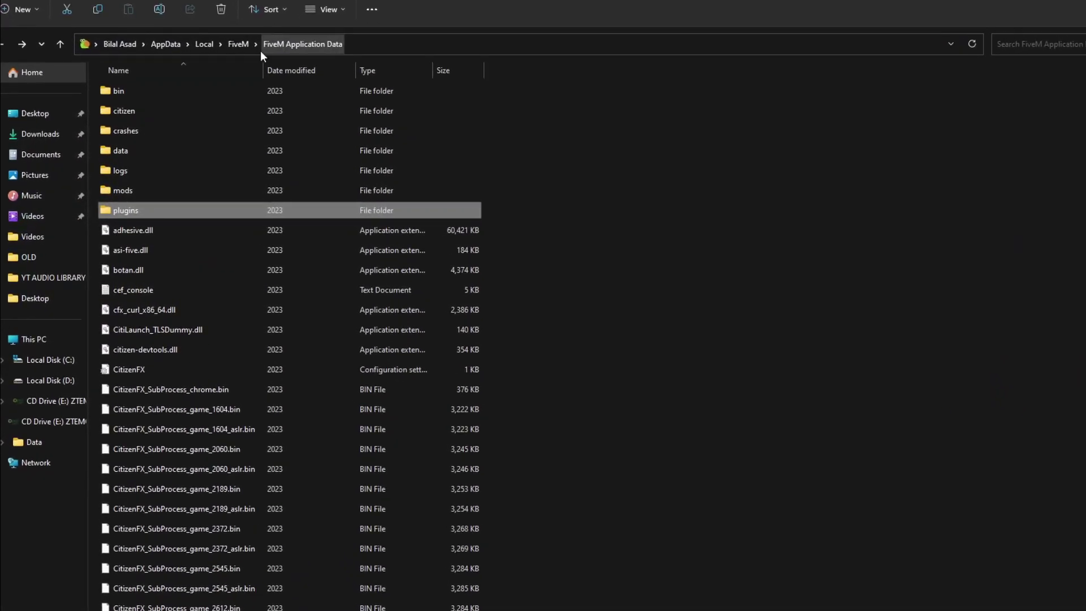
{"action": "double_click", "coordinate": [126, 210]}
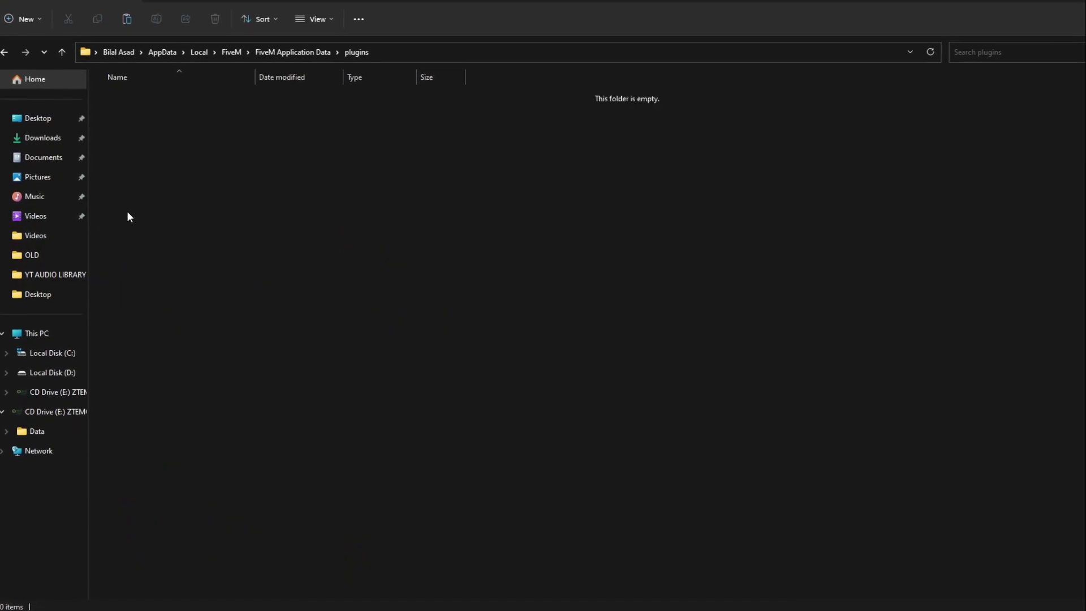
{"action": "right_click", "coordinate": [181, 130]}
{"action": "left_click", "coordinate": [209, 132]}
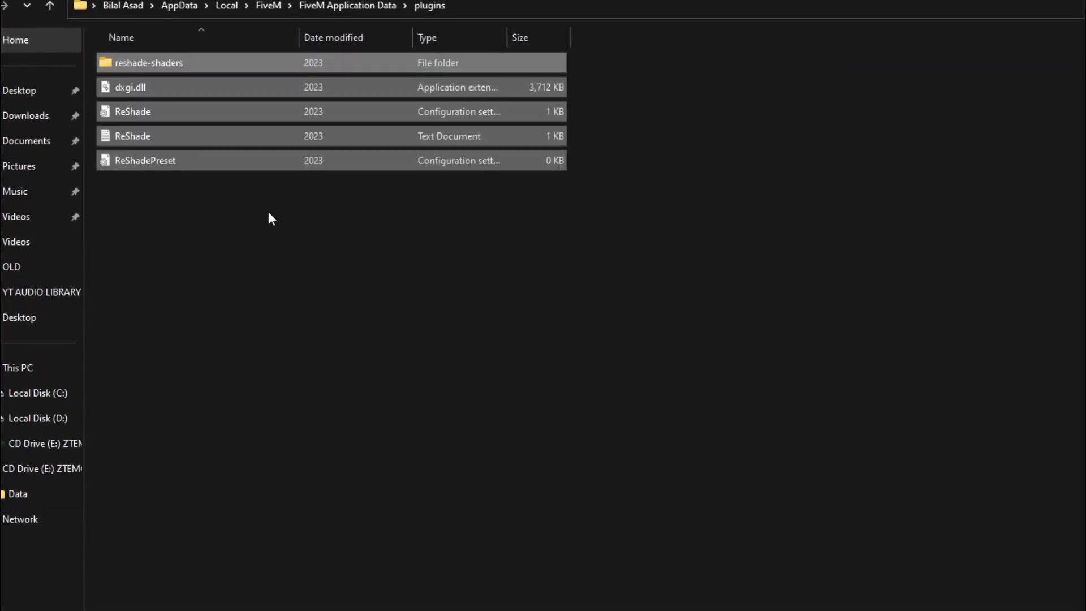
{"action": "left_click", "coordinate": [326, 477]}
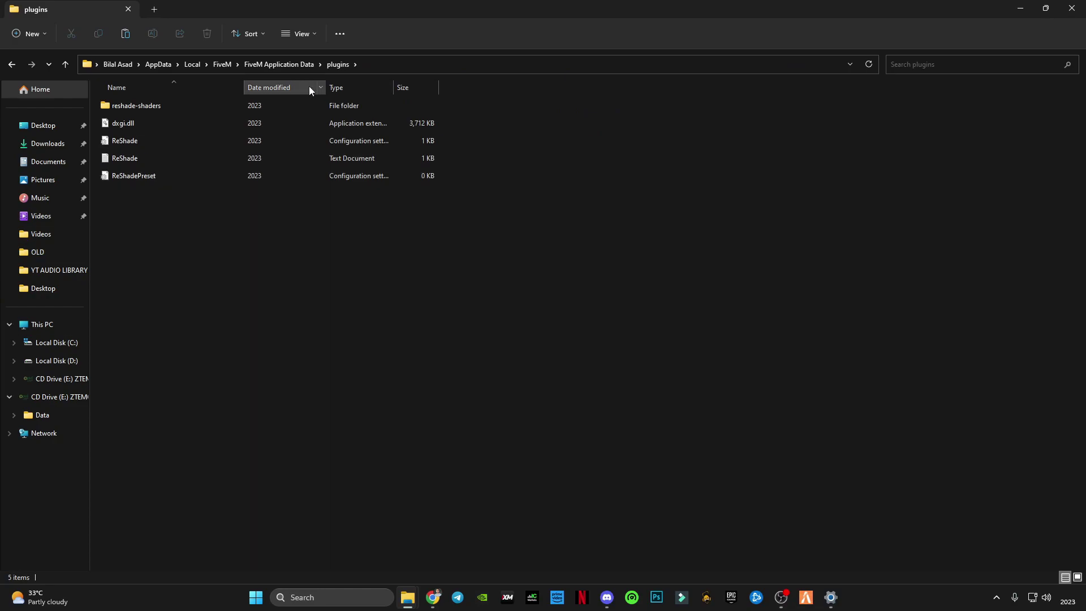
{"action": "key", "text": "super+d"}
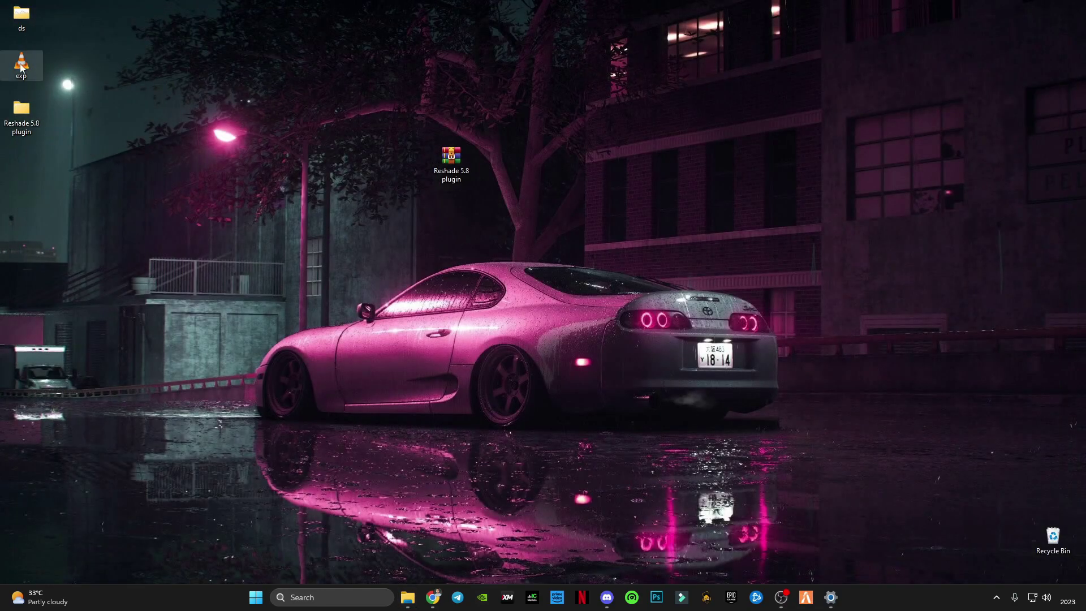
Relaunch FiveM from the taskbar and view Settings > Game while ReShade 5.8.0 loads
{"action": "mouse_move", "coordinate": [776, 588]}
{"action": "left_click", "coordinate": [806, 597]}
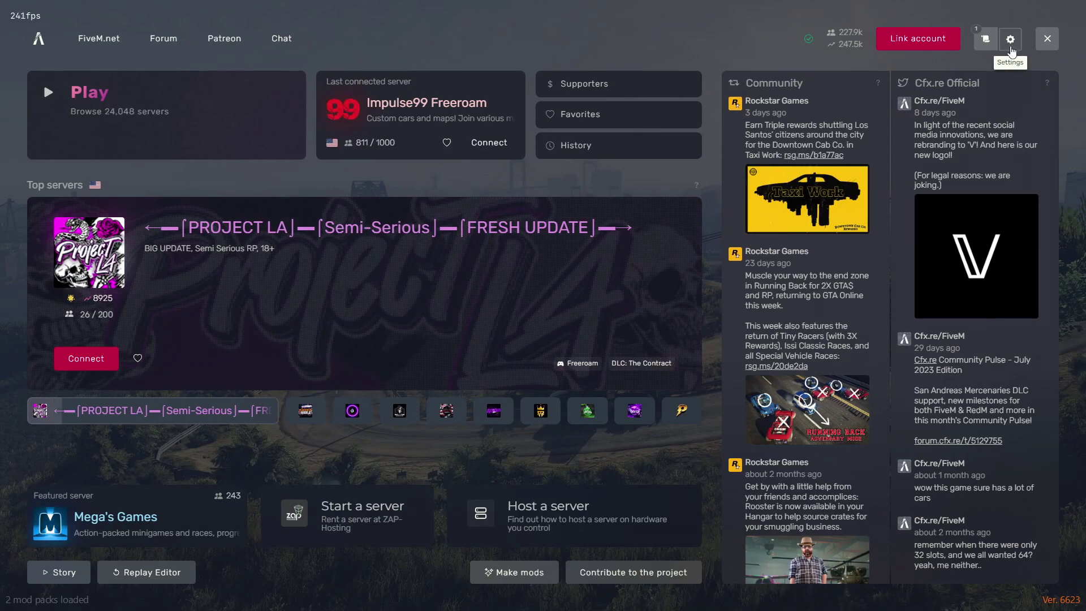
{"action": "left_click", "coordinate": [1011, 49]}
{"action": "left_click", "coordinate": [653, 129]}
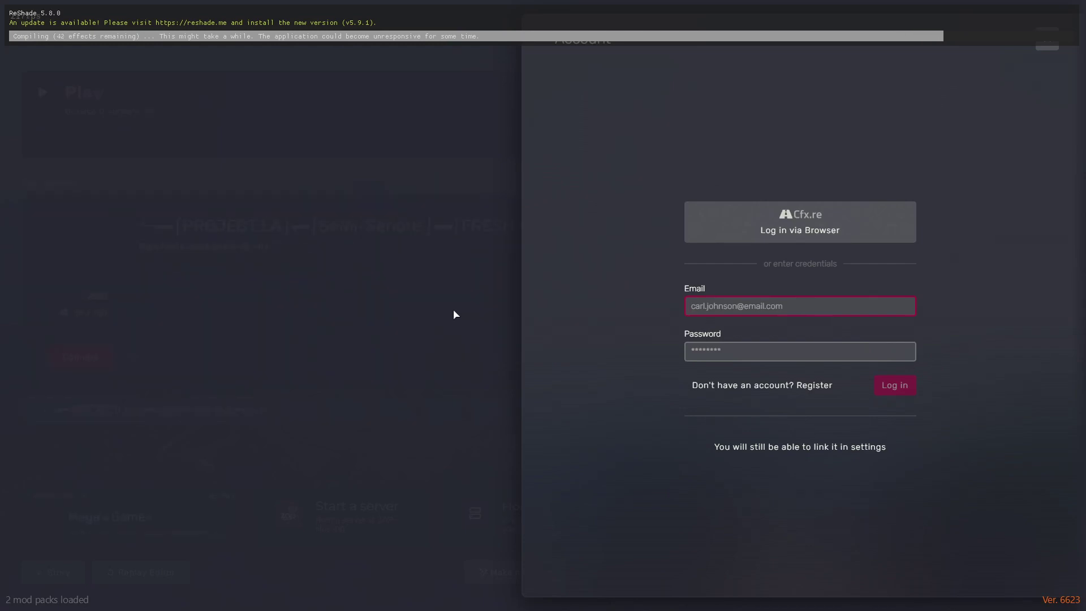
Click outside the account login panel to return to FiveM's server listings
{"action": "left_click", "coordinate": [454, 310]}
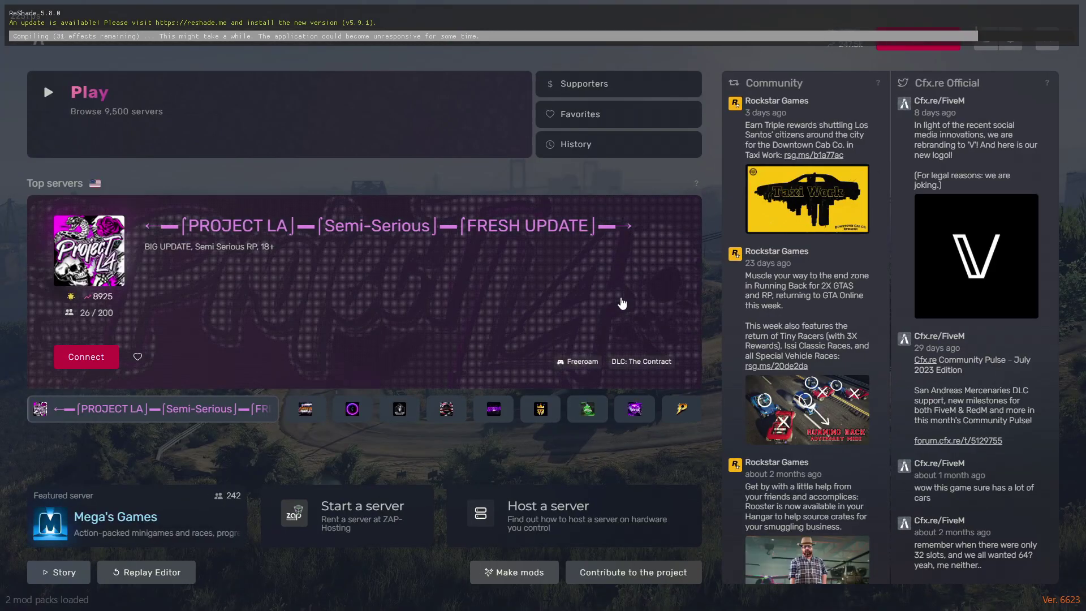